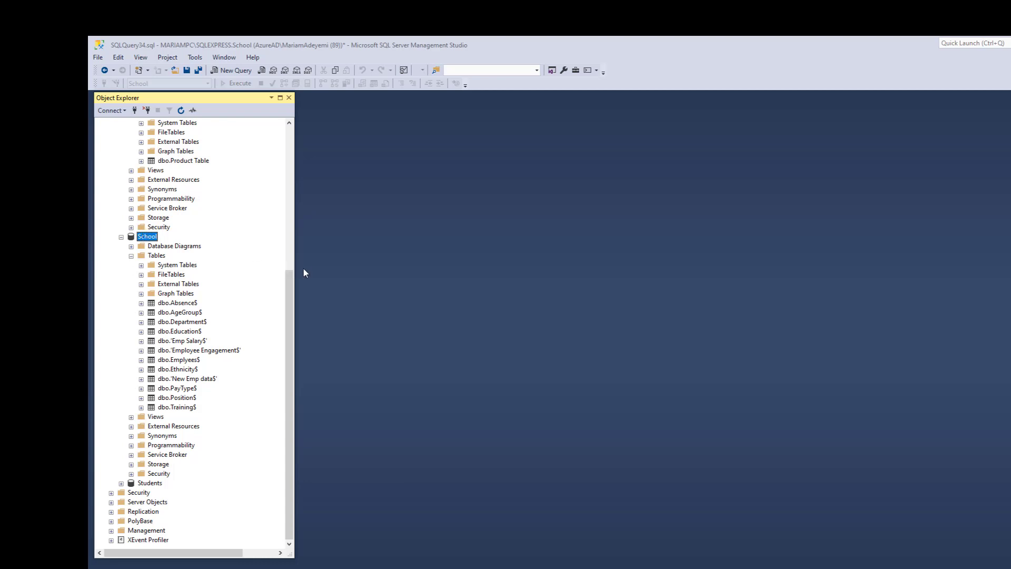
left_click_drag(289, 286, 141, 134)
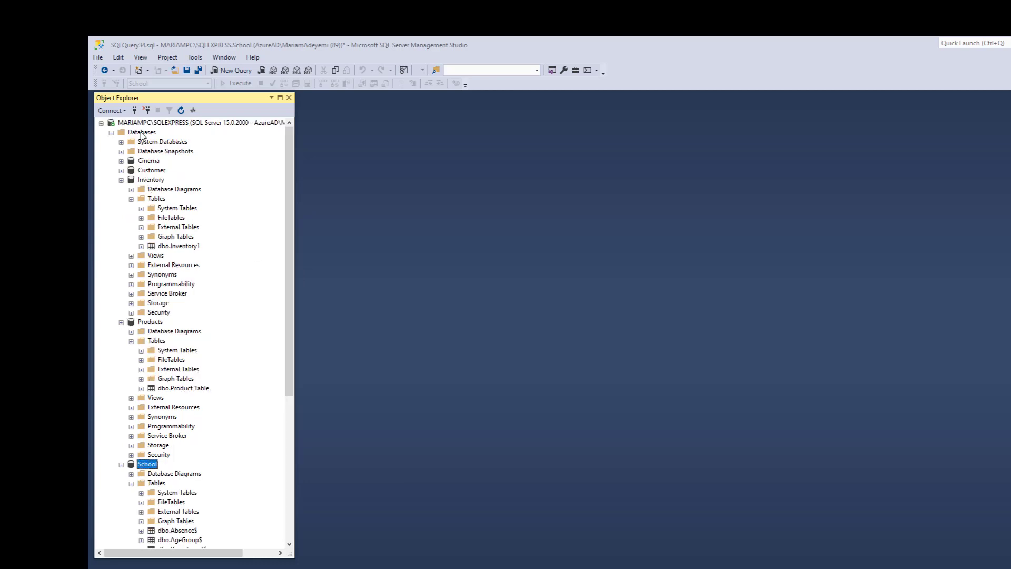
left_click(143, 135)
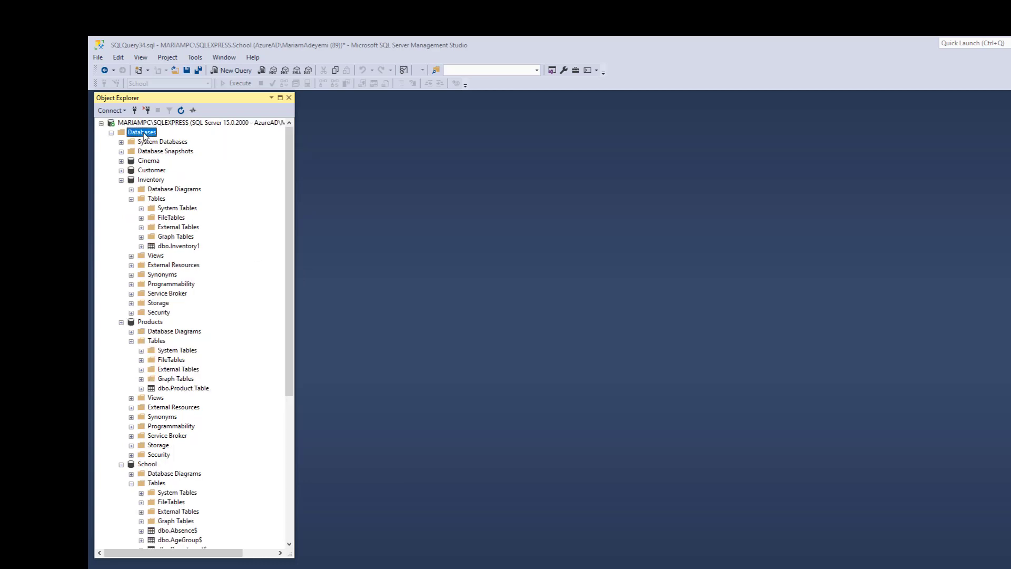
right_click(144, 136)
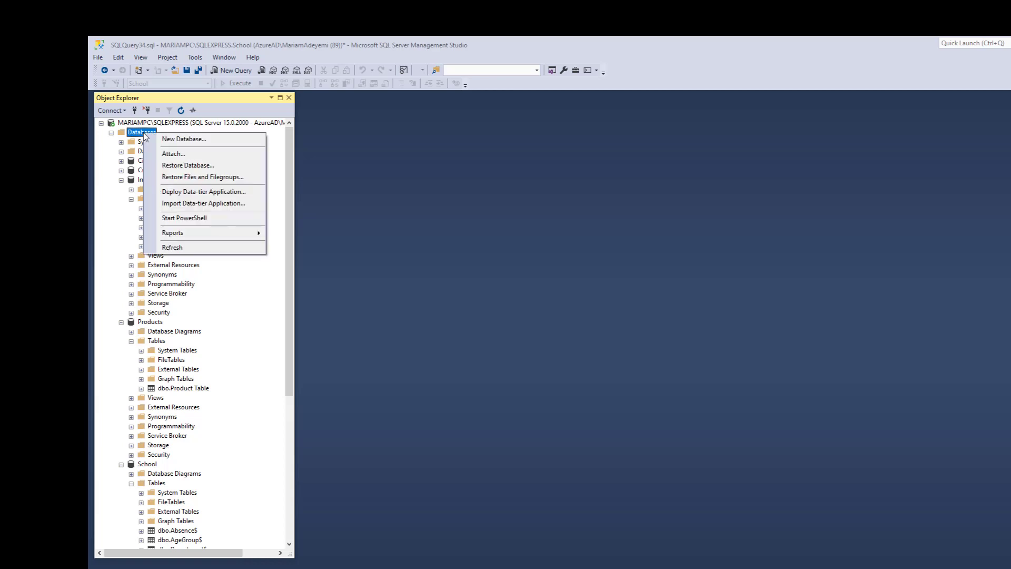
left_click(188, 143)
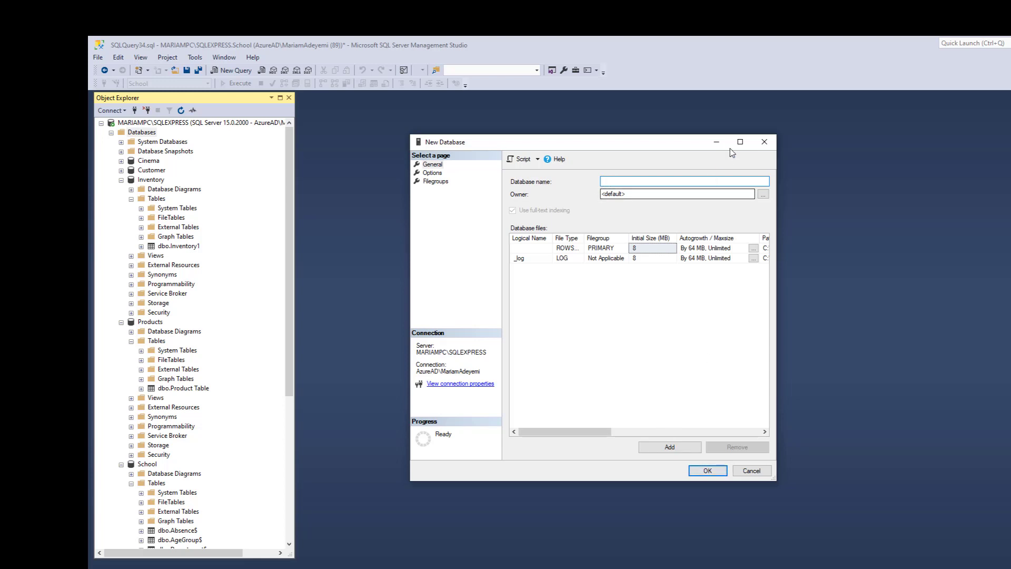
left_click(765, 142)
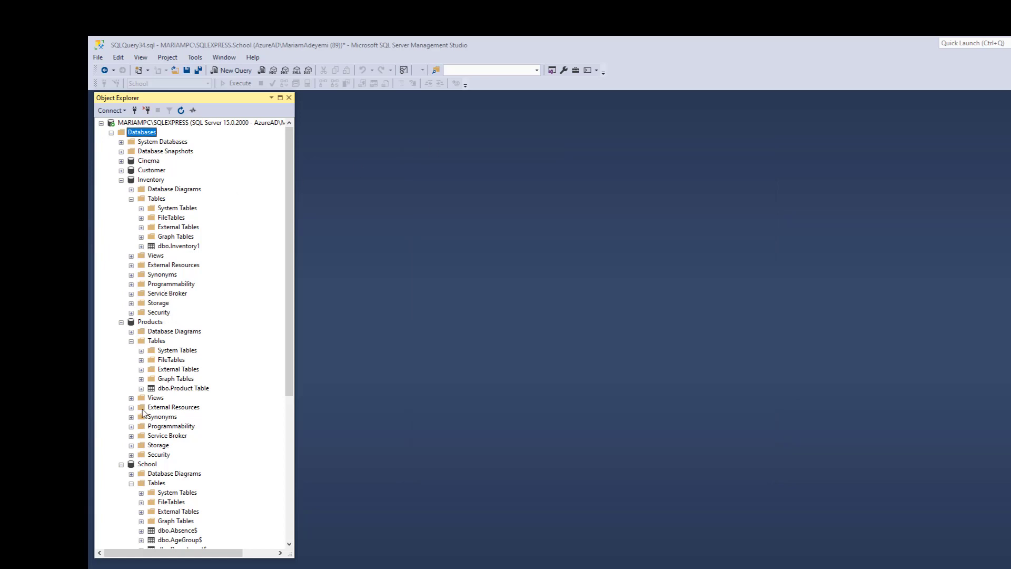
Collapse the Products, Inventory and School databases in the object tree
left_click(121, 322)
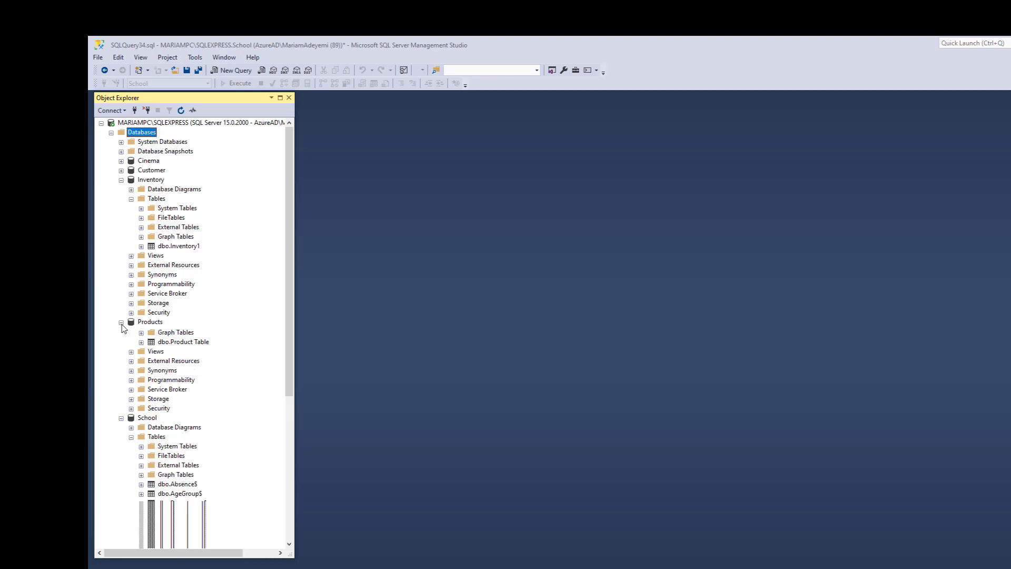
left_click(120, 180)
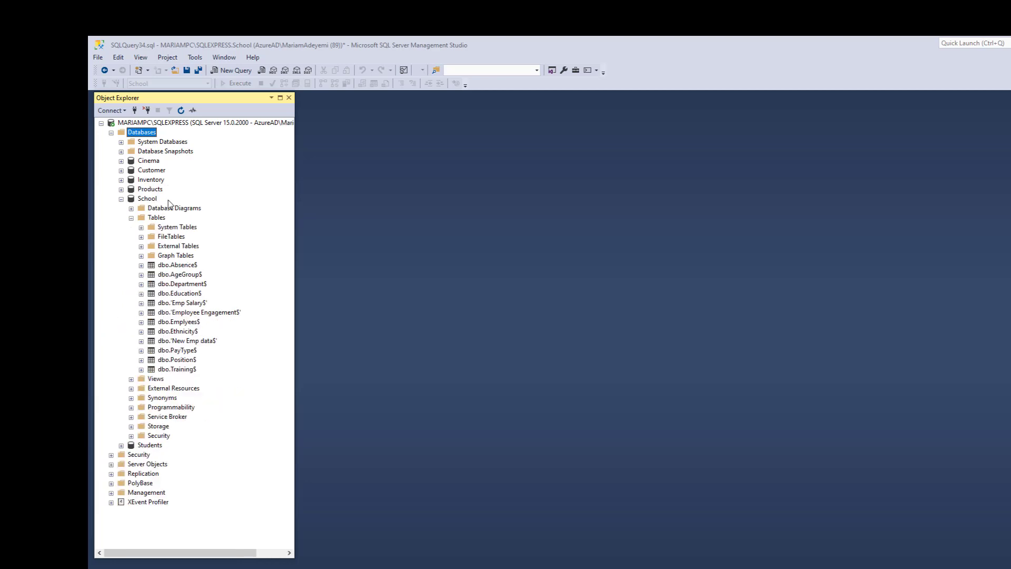
left_click(121, 200)
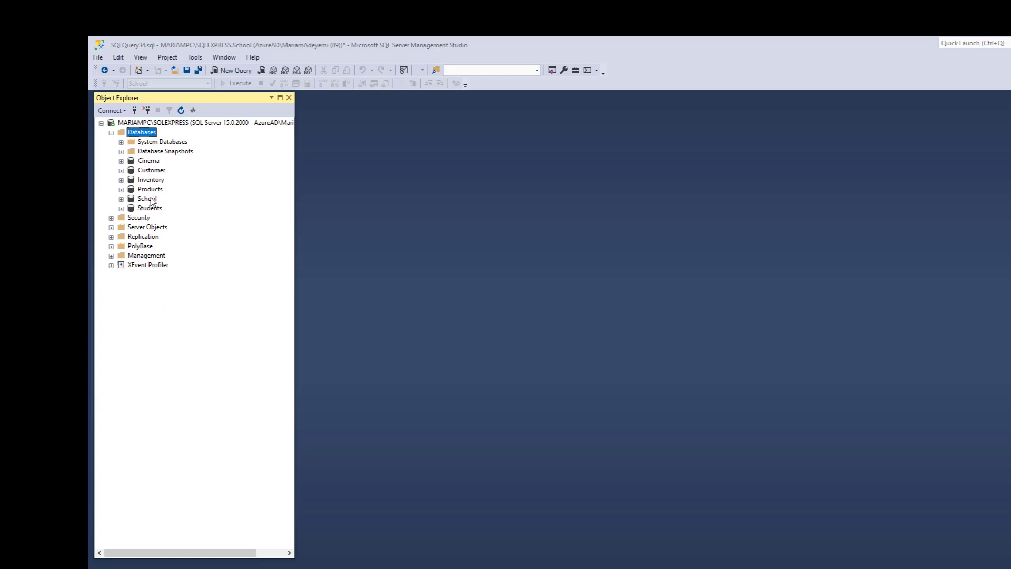
Start the Import Data wizard for the School database and continue past its welcome page
left_click(148, 199)
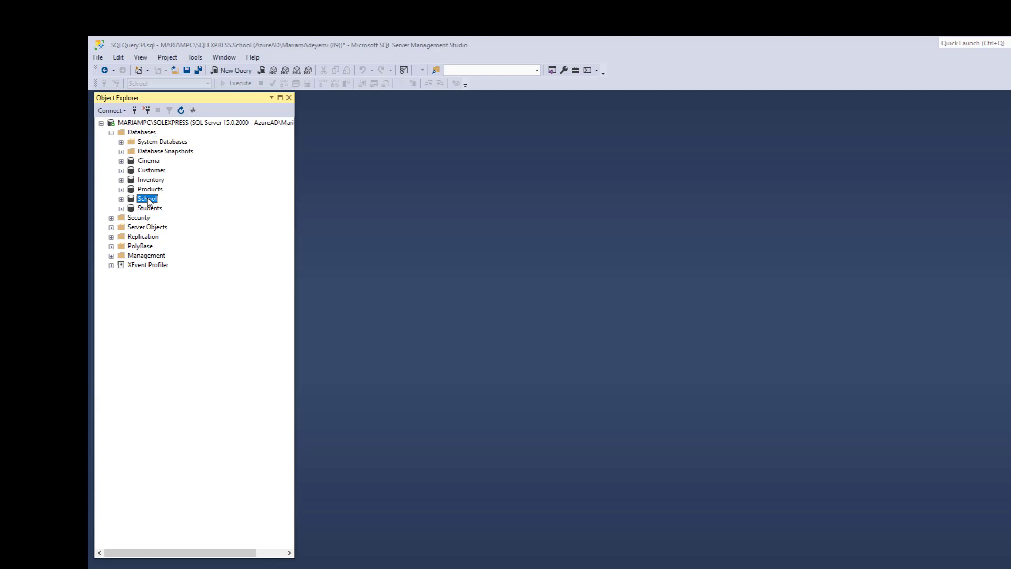
right_click(148, 201)
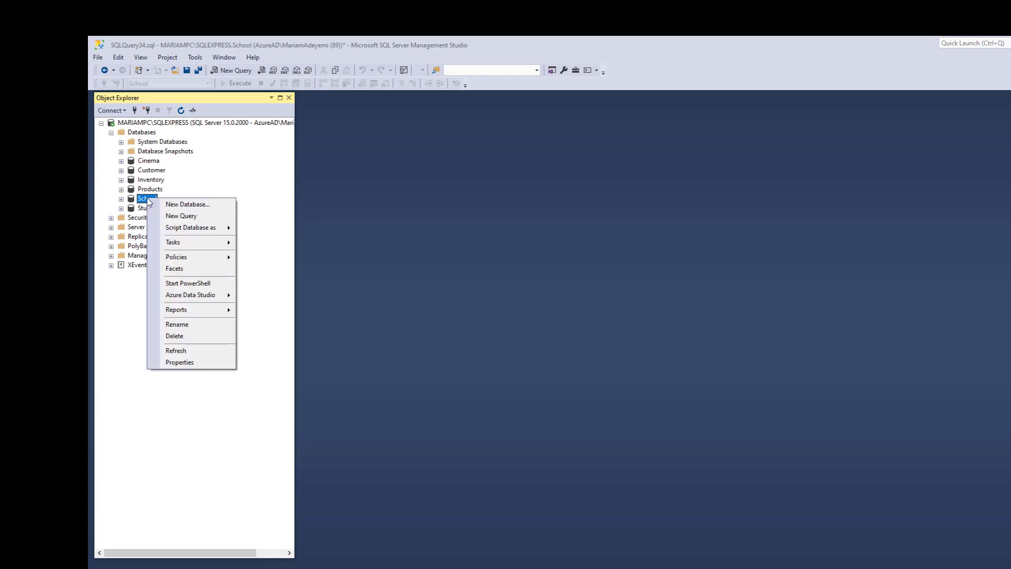
mouse_move(176, 244)
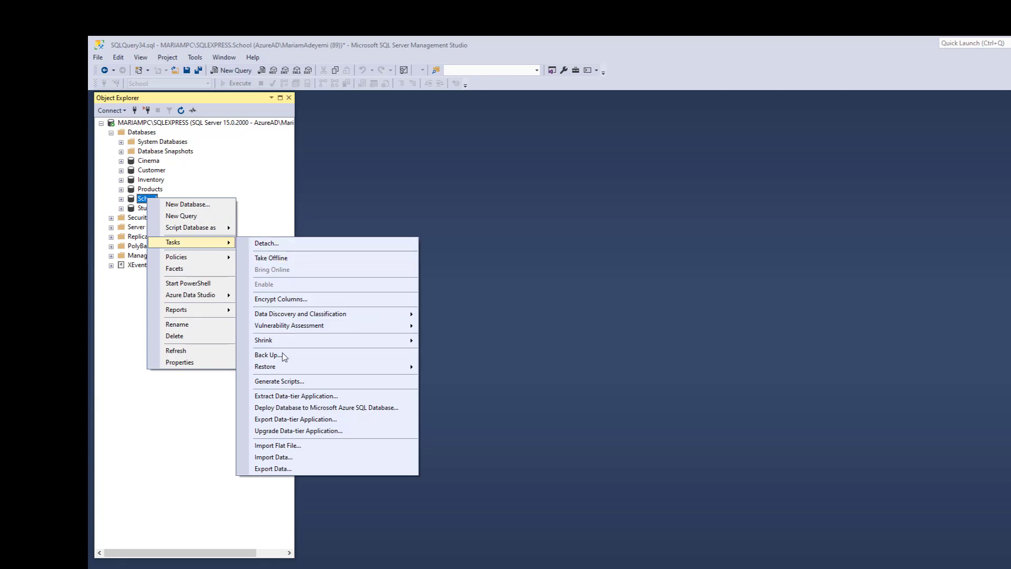
left_click(272, 457)
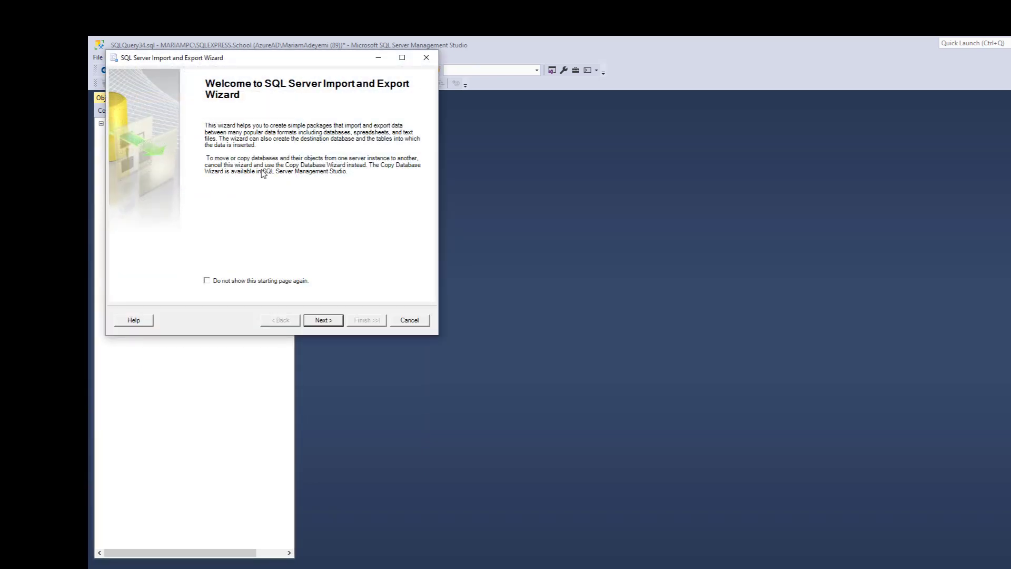
left_click_drag(319, 68, 554, 153)
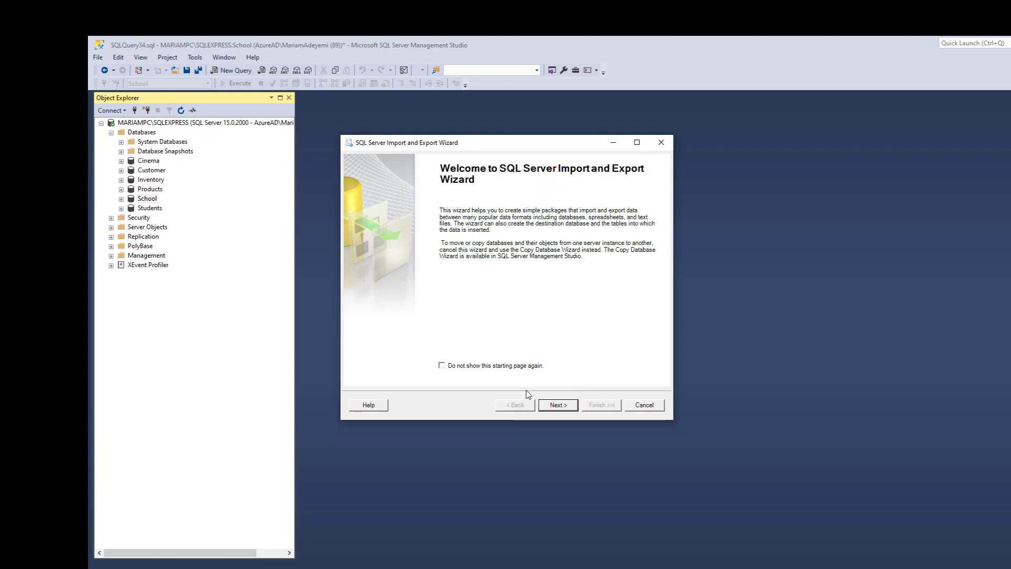
left_click(556, 404)
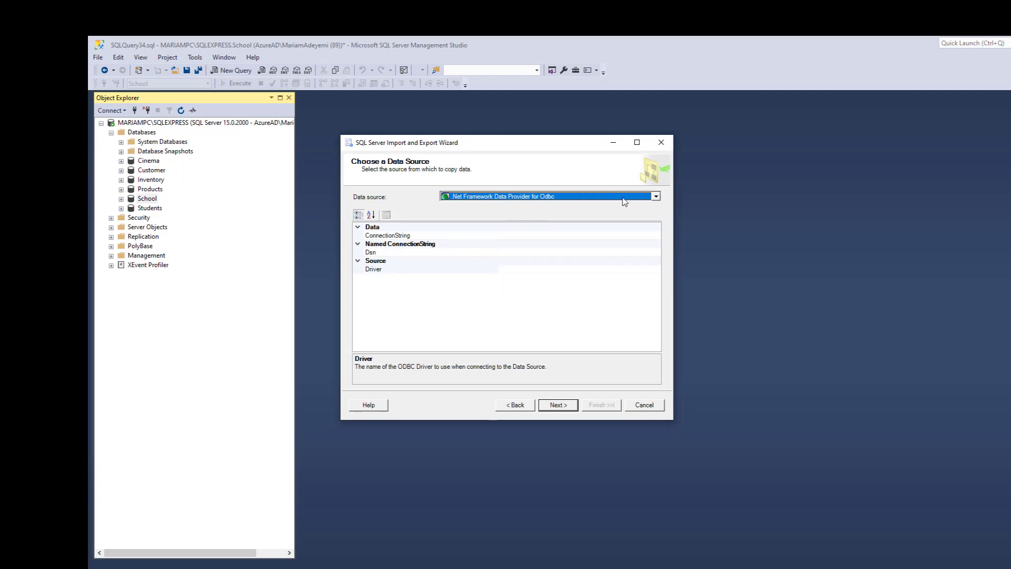
Set the import data source to Microsoft Excel with version Microsoft Excel 2007-2010
left_click(656, 197)
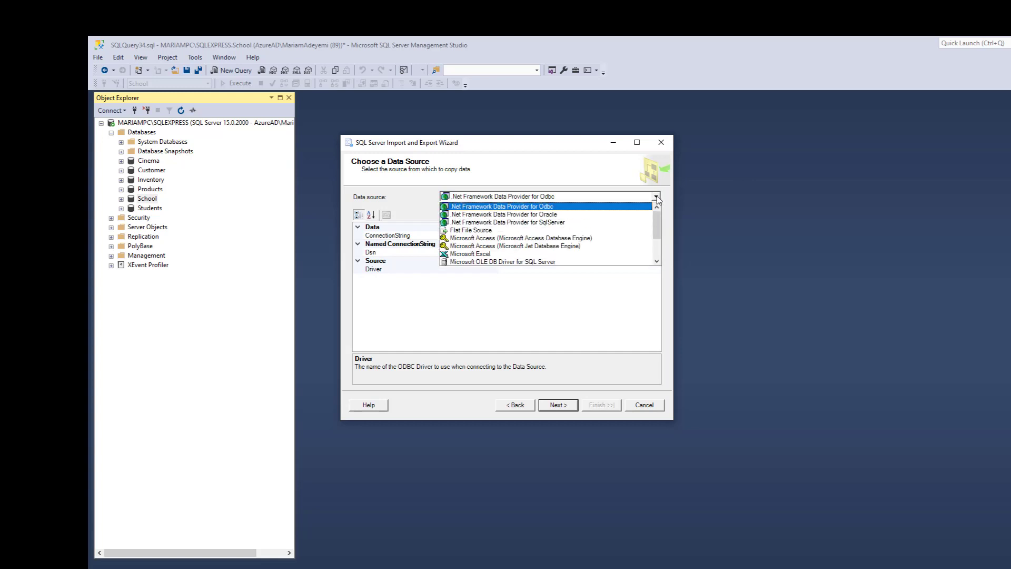
left_click(471, 255)
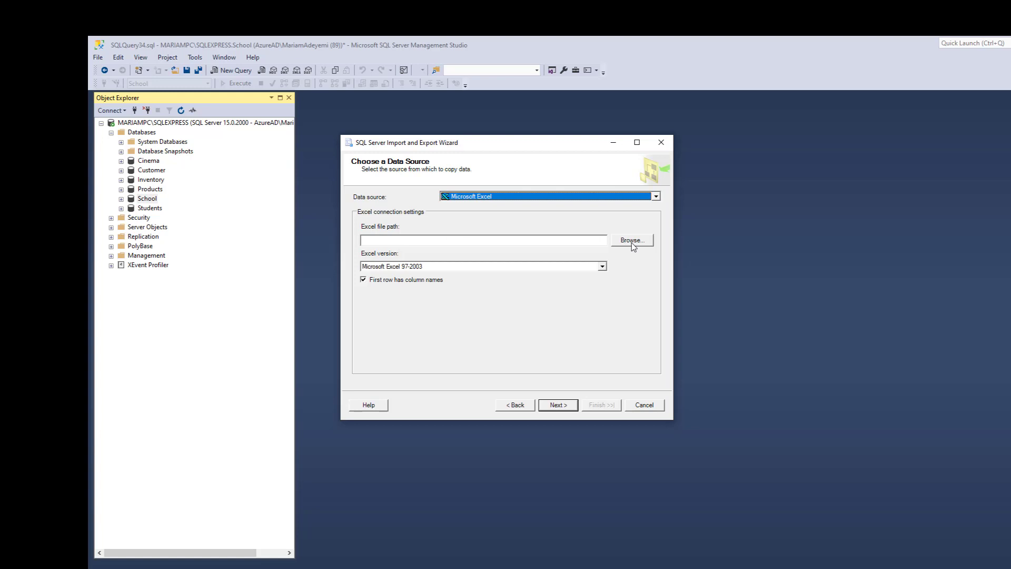
left_click(603, 267)
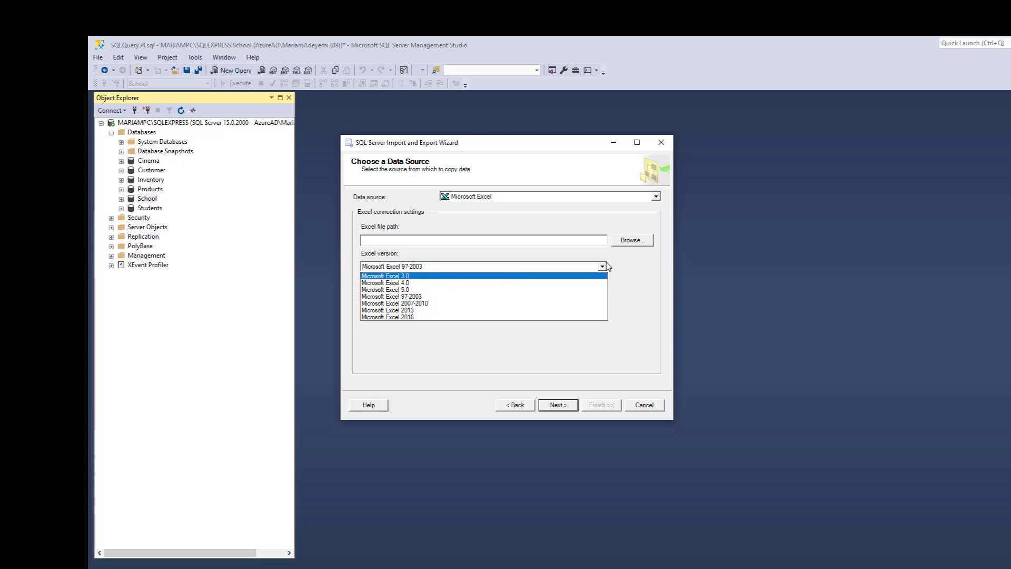
left_click(470, 304)
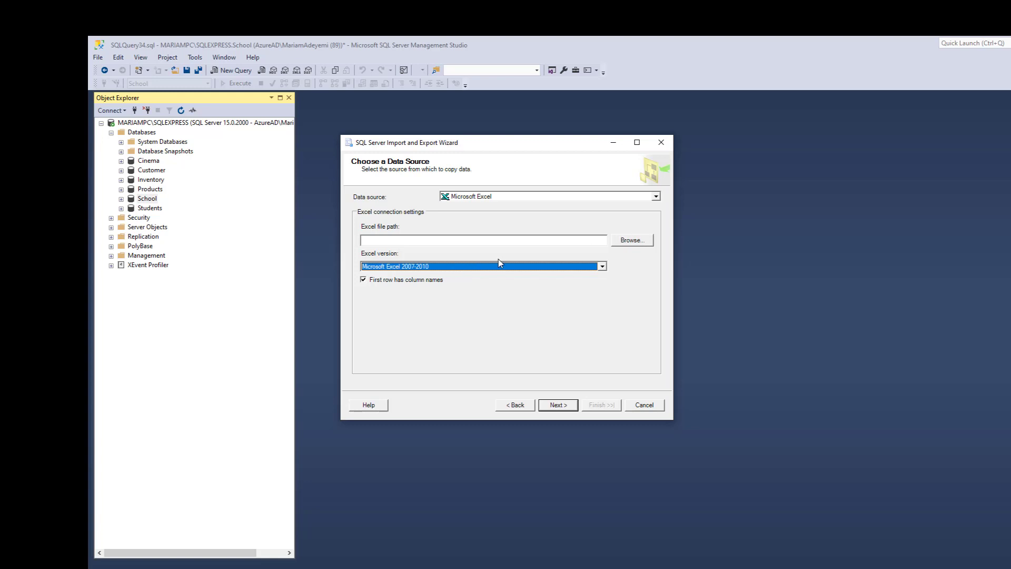
Choose the Movie Data workbook in the Documents folder as the Excel source file and continue to the destination page
left_click(634, 241)
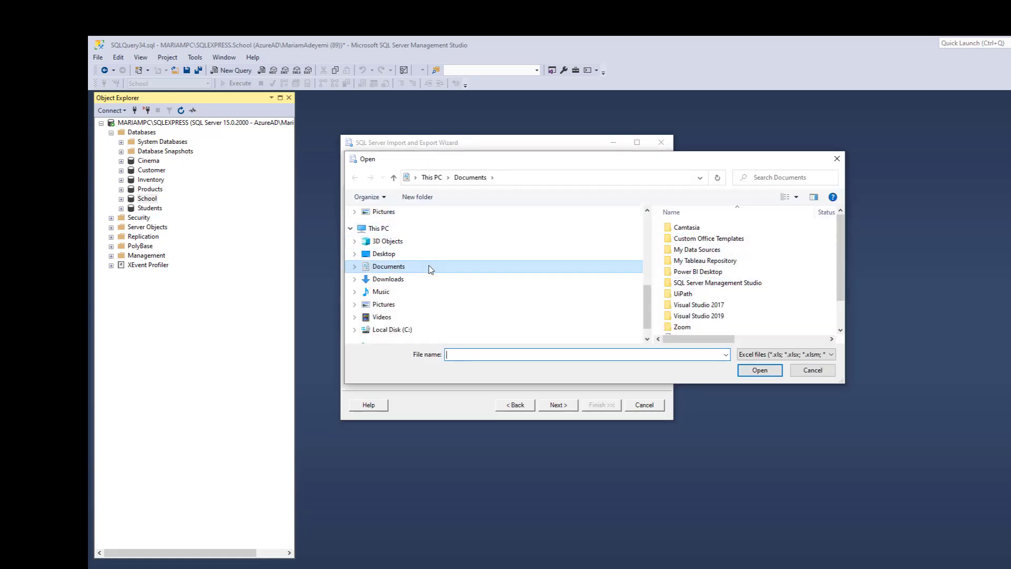
left_click_drag(841, 236, 836, 275)
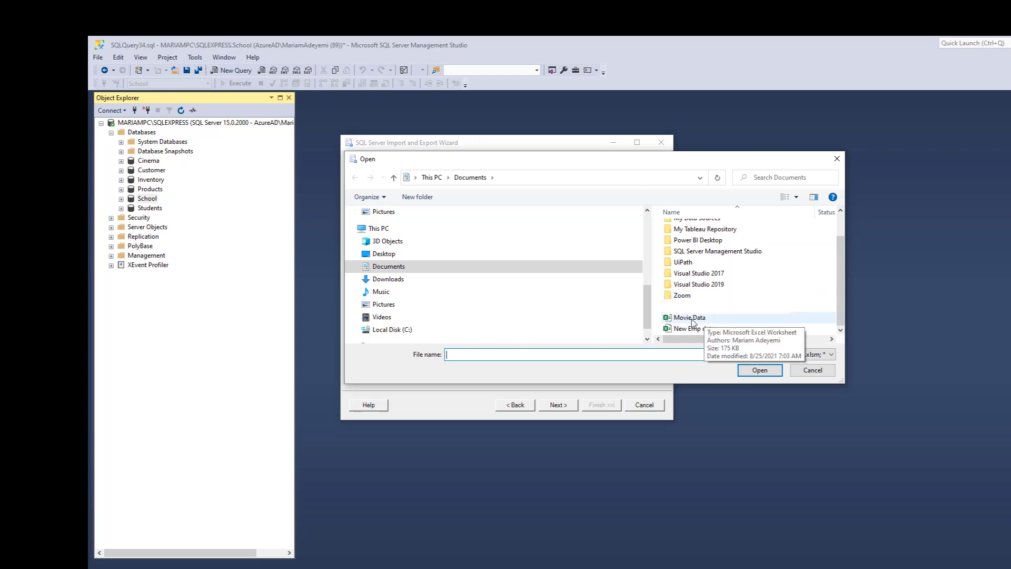
left_click(670, 320)
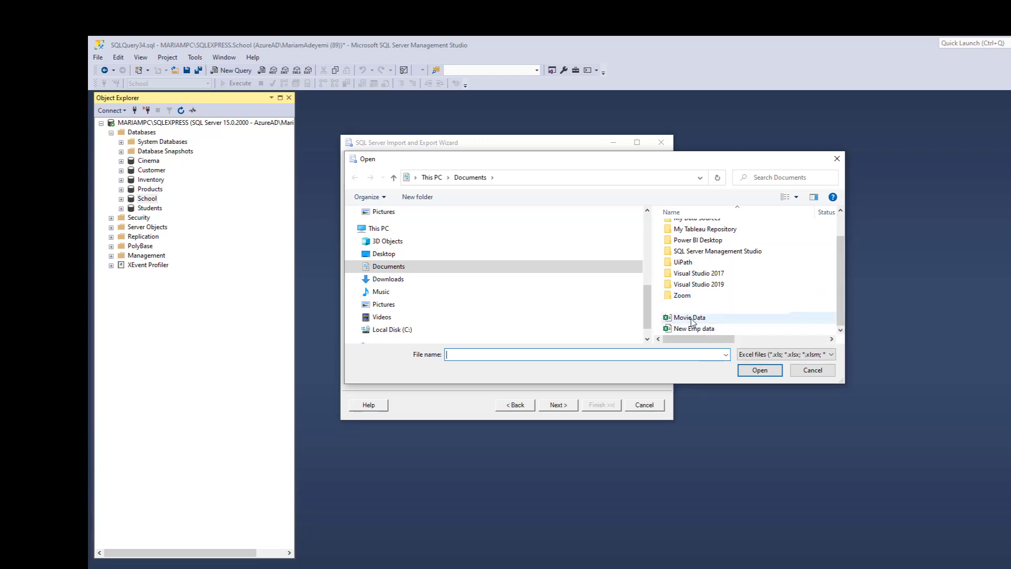
left_click(769, 371)
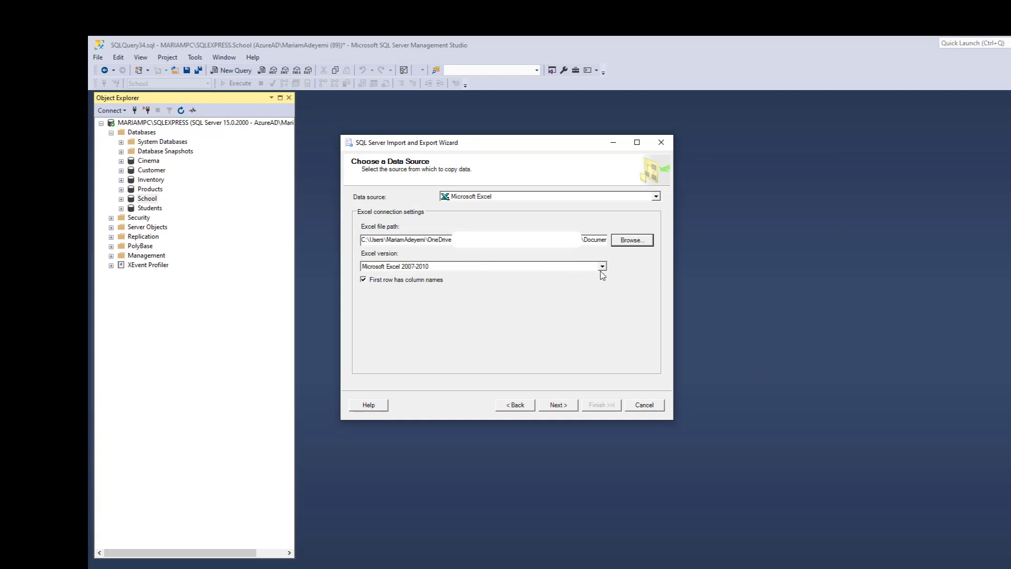
left_click(560, 405)
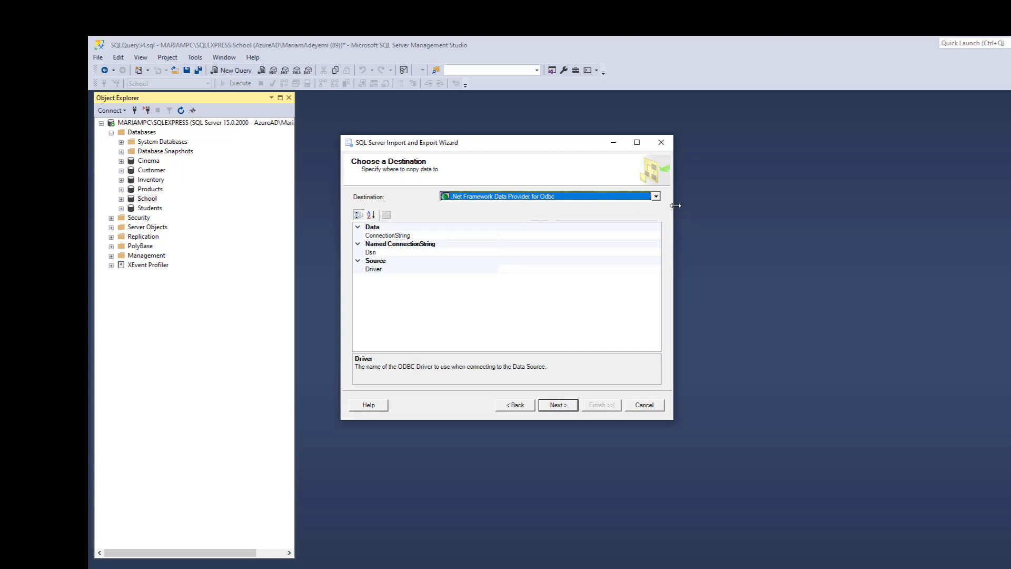
Set the destination to SQL Server Native Client 11.0 with the School database, and accept copying data from one or more tables or views
left_click(656, 196)
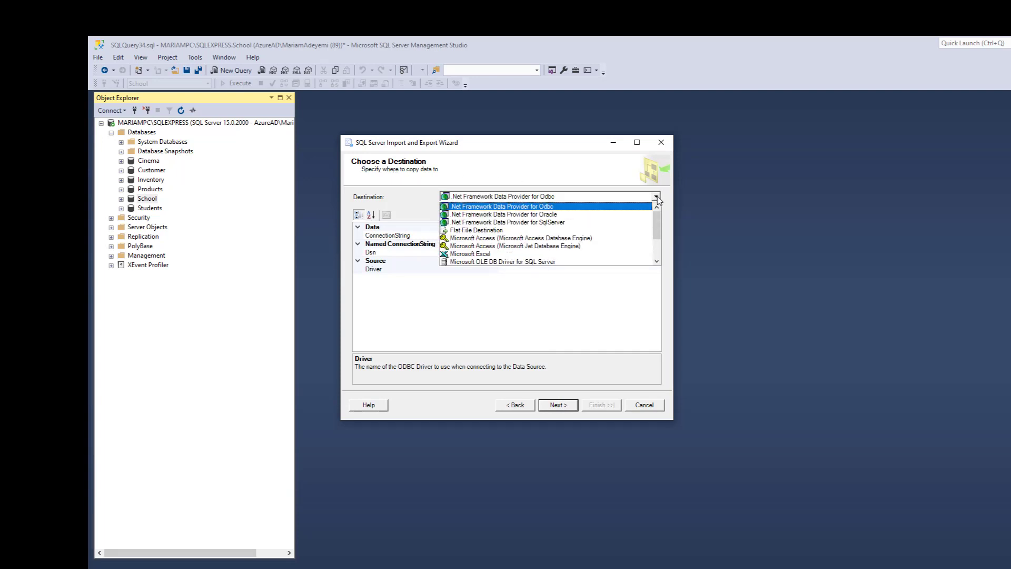
scroll(657, 221, "down", 2)
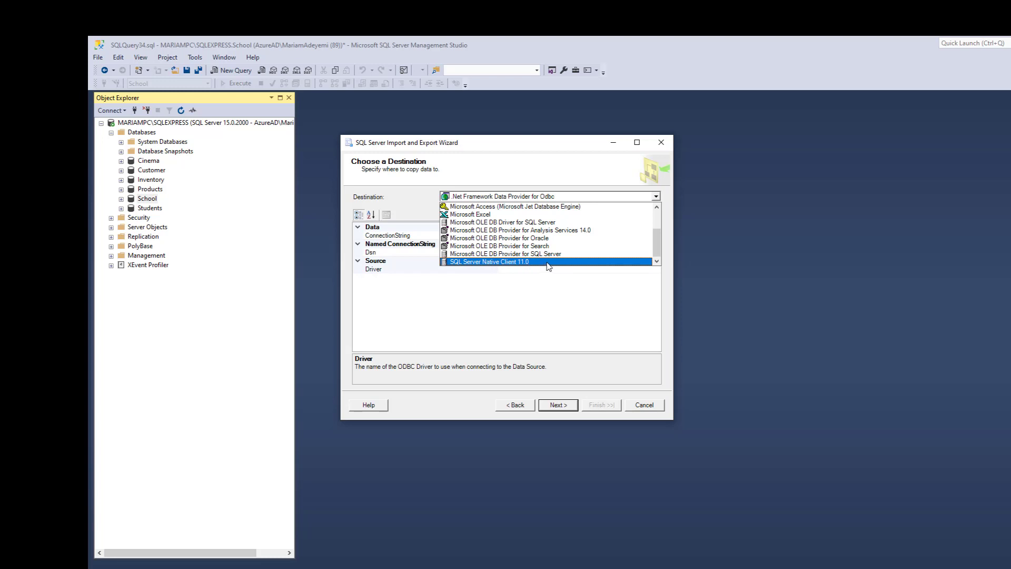
left_click(526, 262)
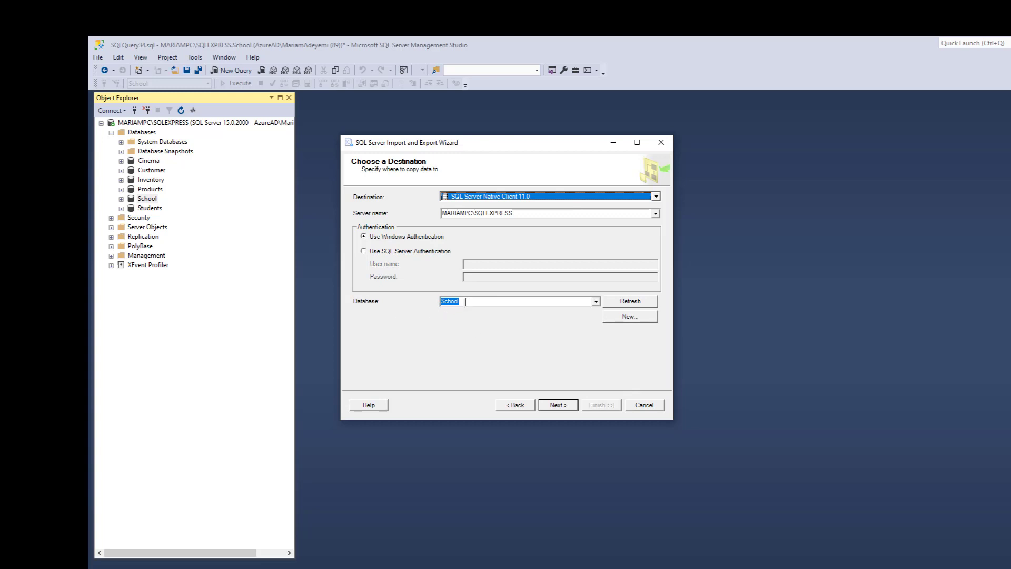
left_click(596, 302)
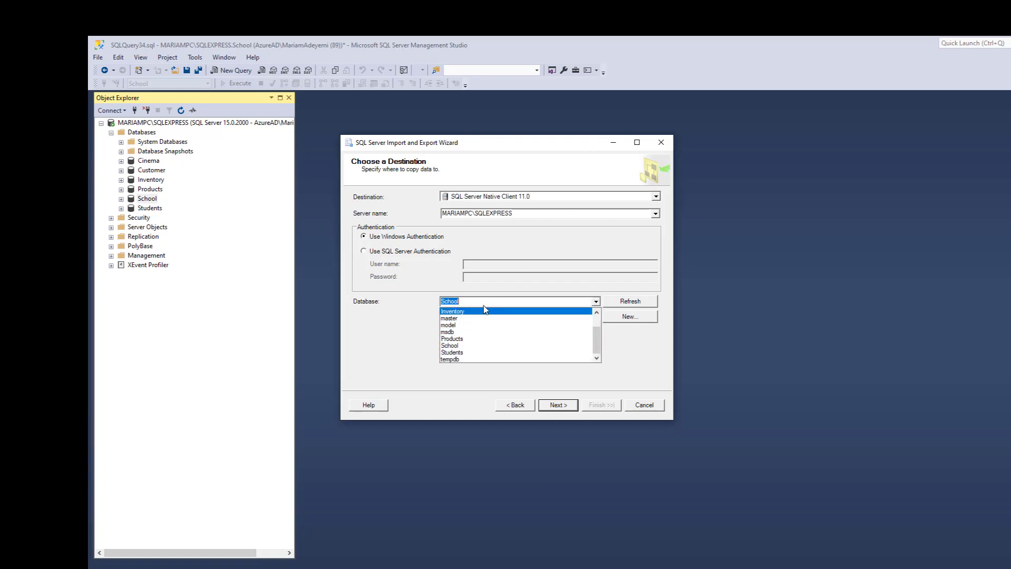
left_click(452, 303)
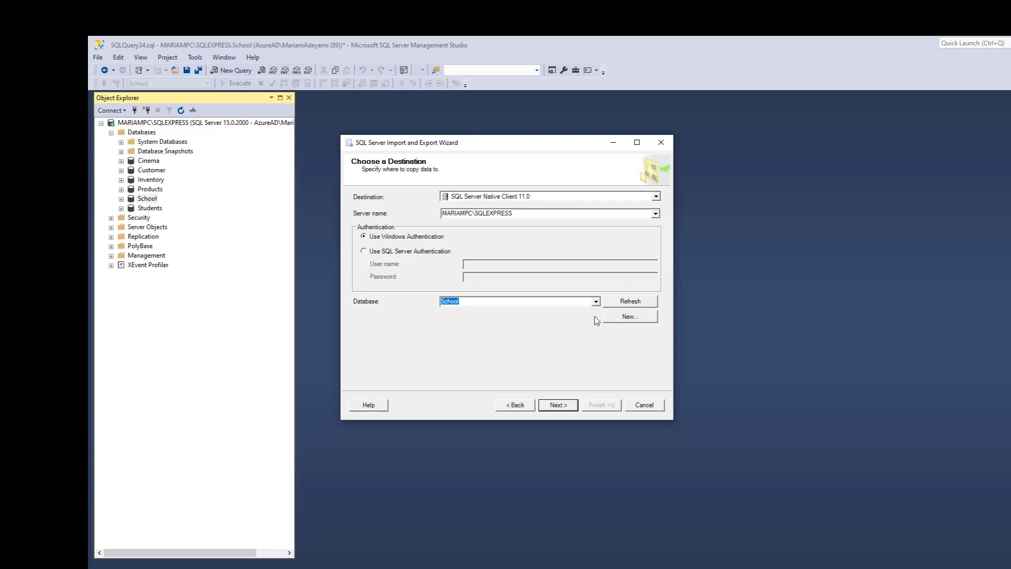
left_click(558, 404)
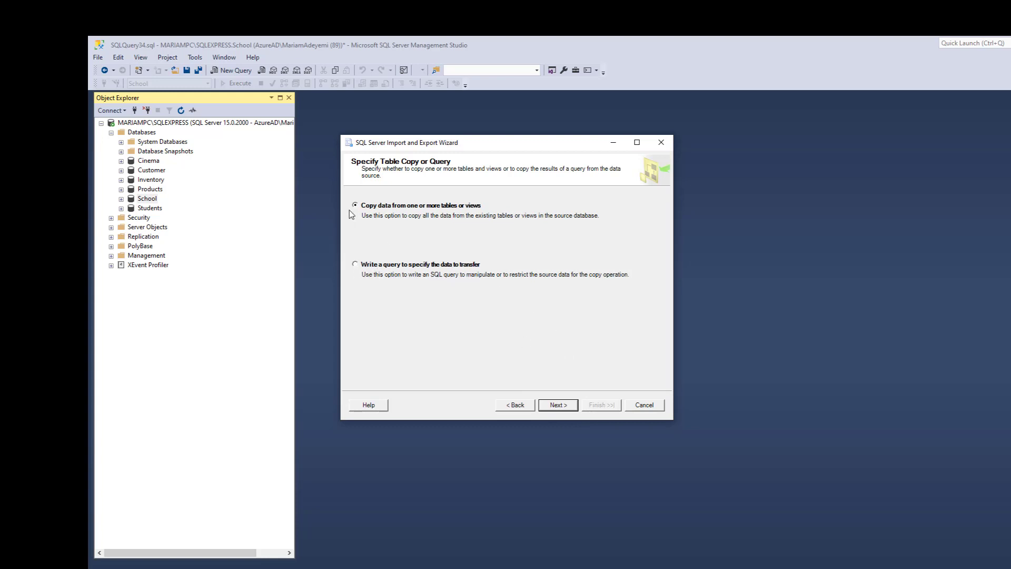
left_click(558, 405)
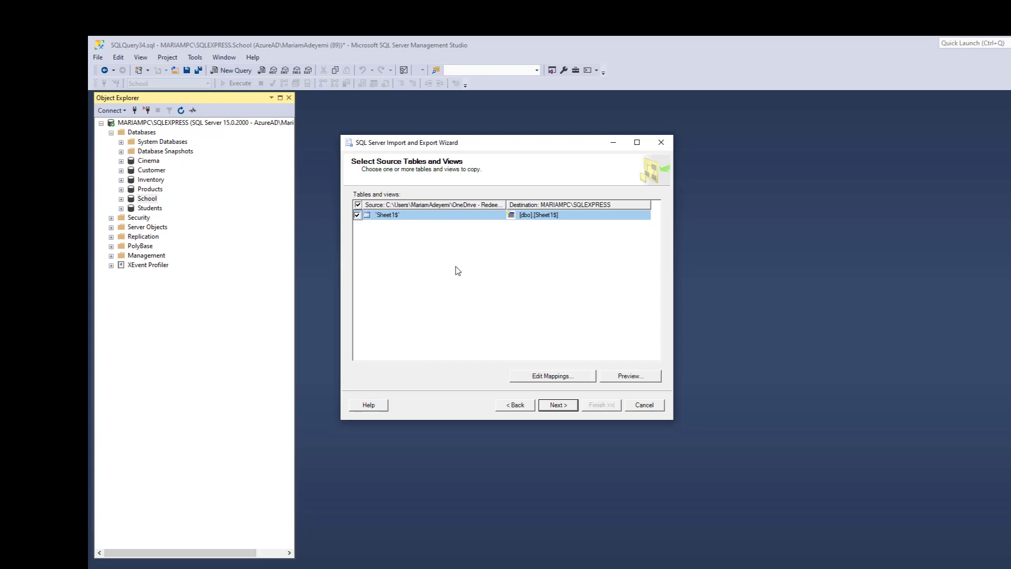
Preview the source data of Sheet1$ and close the preview
left_click(624, 377)
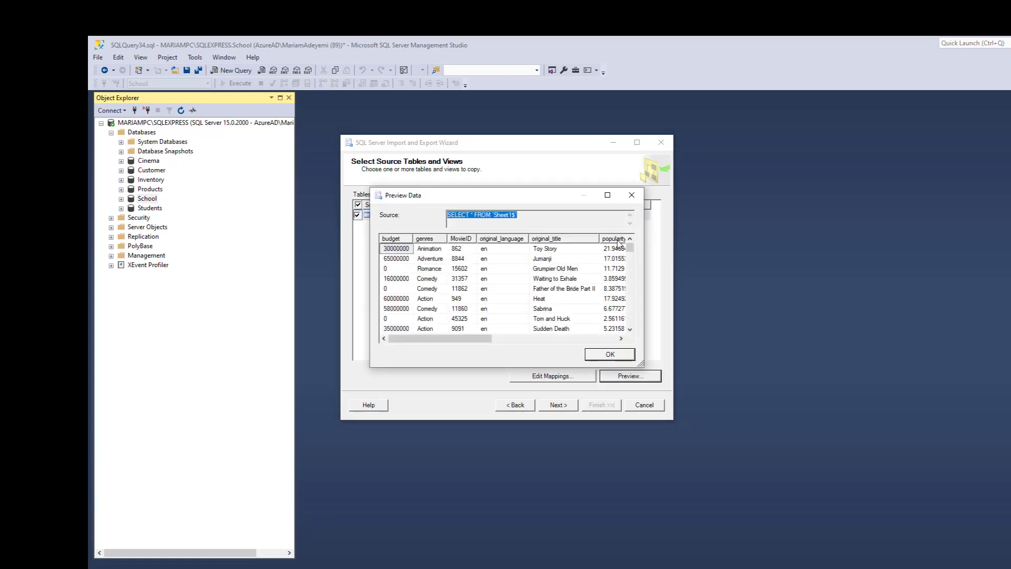
mouse_move(631, 249)
left_mouse_down()
mouse_move(631, 316)
mouse_move(632, 241)
left_mouse_up()
left_click(610, 356)
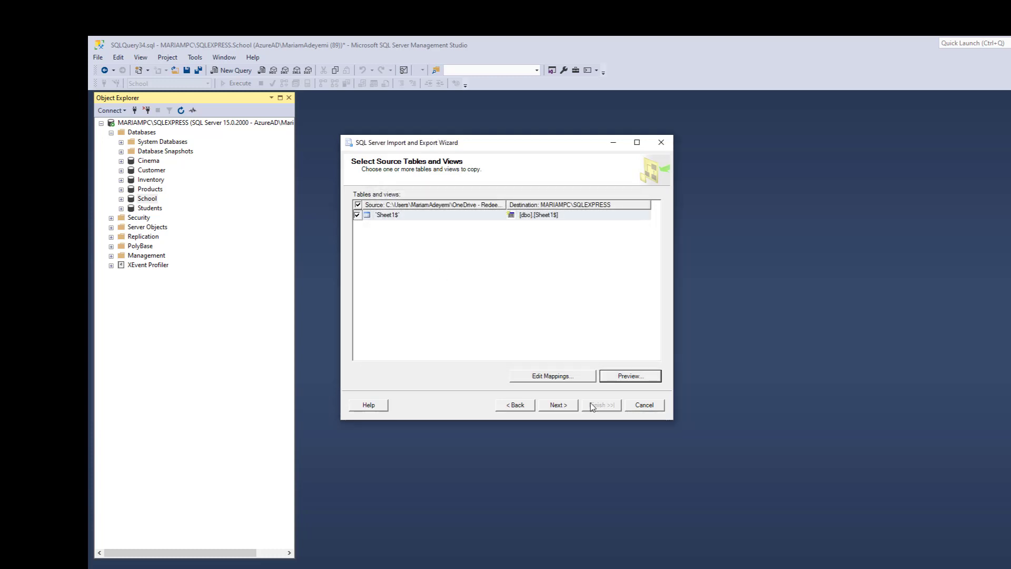
Accept Sheet1$ as the source table and run the import immediately without saving an SSIS package
left_click(555, 406)
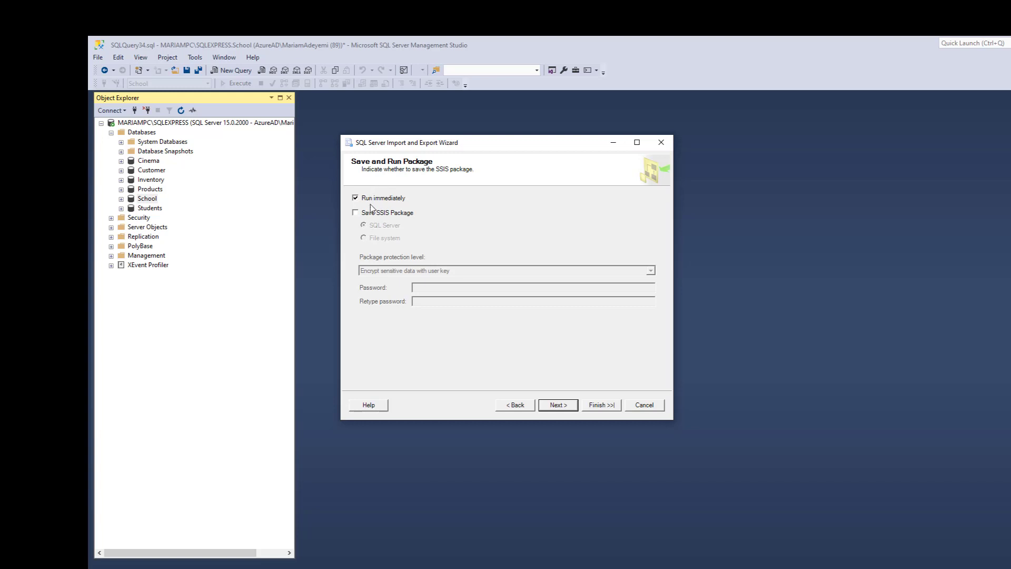
left_click(559, 406)
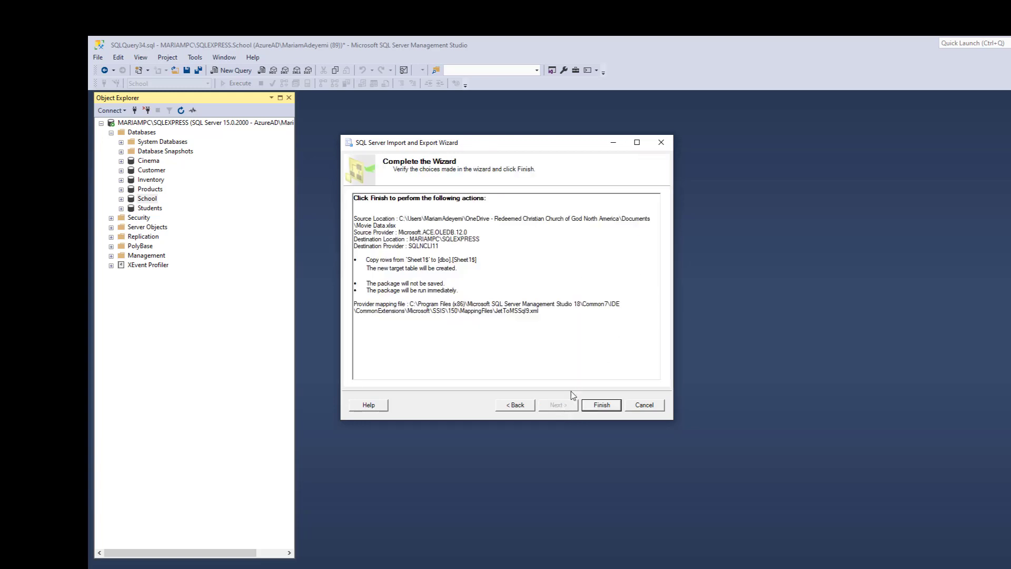
left_click(600, 404)
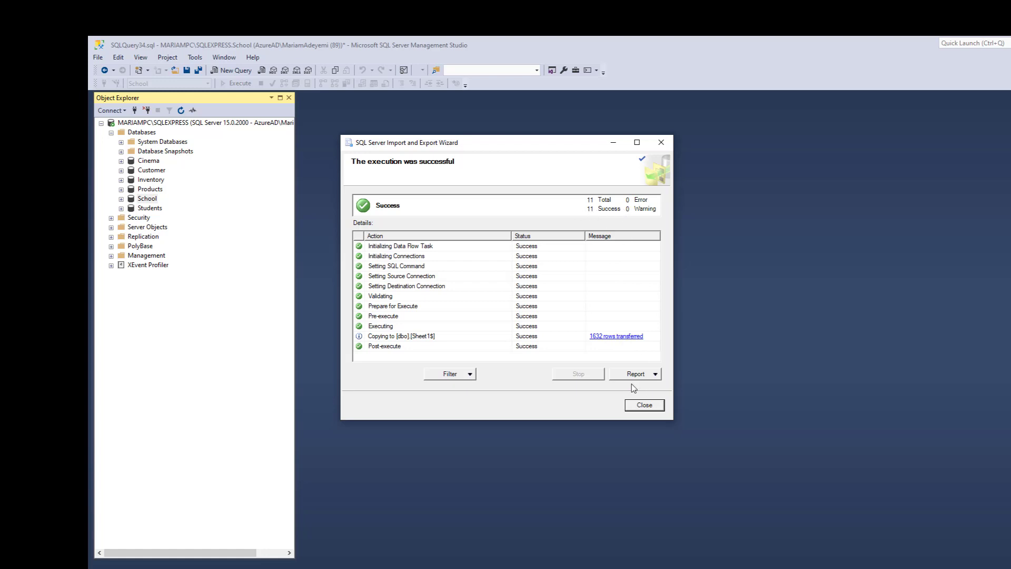
Close the finished import wizard and expand the School database down to its list of tables
left_click(646, 405)
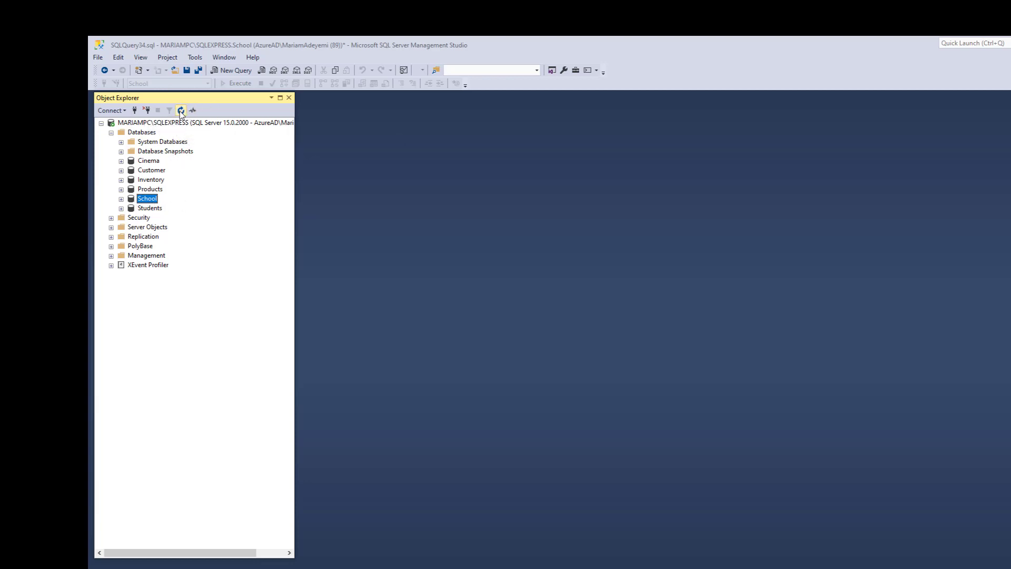
left_click(121, 199)
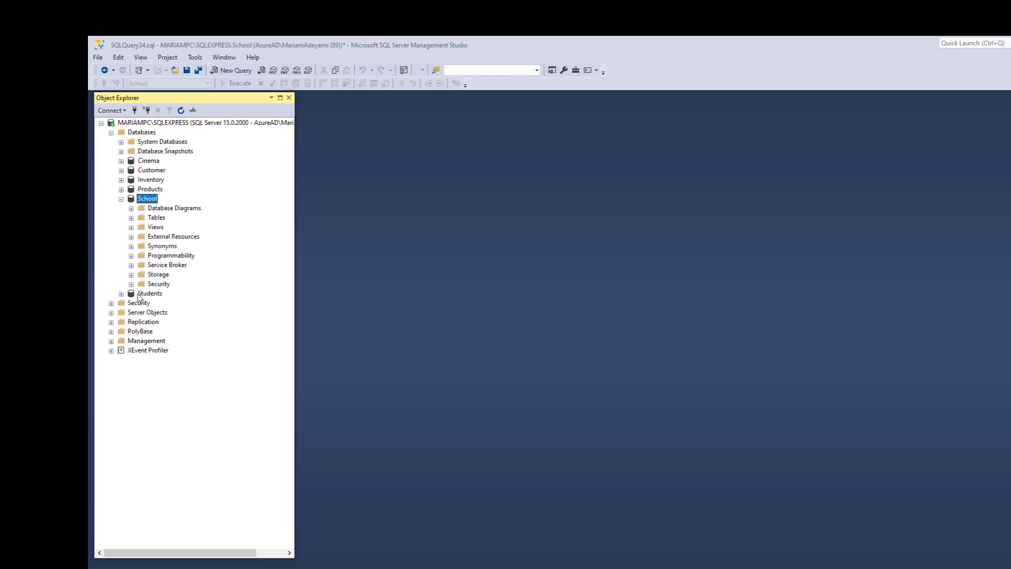
left_click(131, 218)
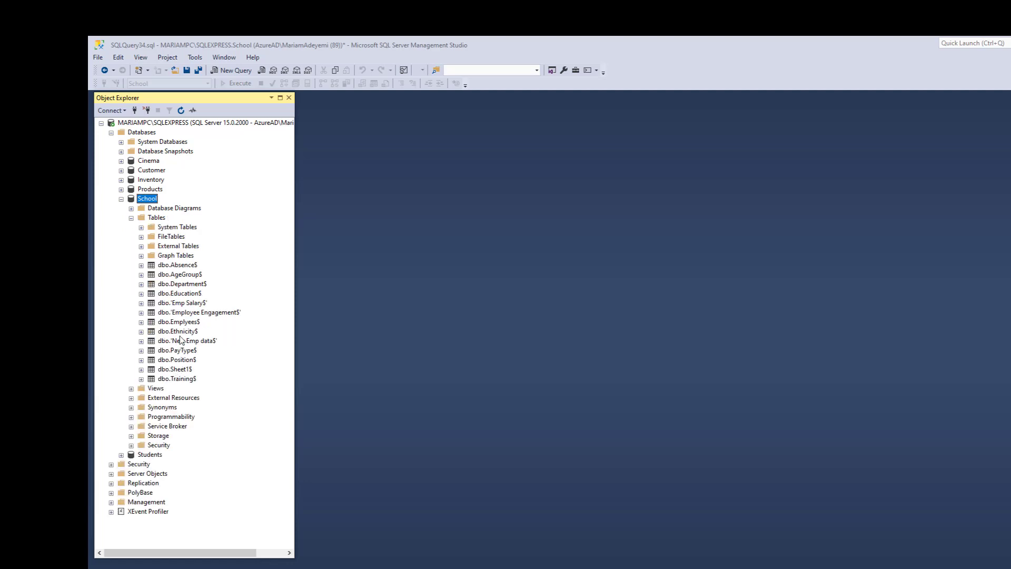
Query the top 1000 rows of the dbo.Sheet1$ table and look through the imported movie records
left_click(191, 372)
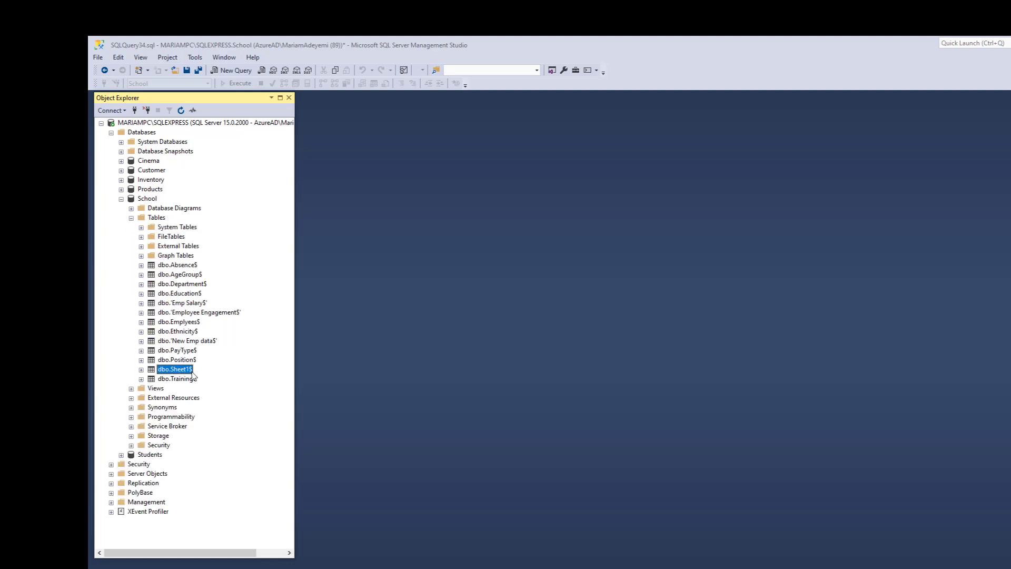
right_click(177, 372)
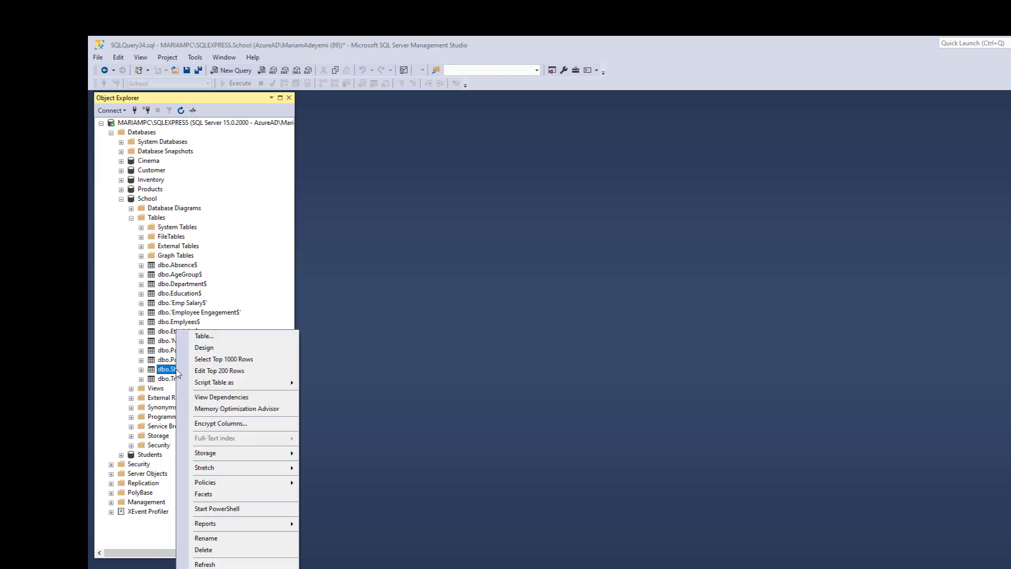
left_click(239, 361)
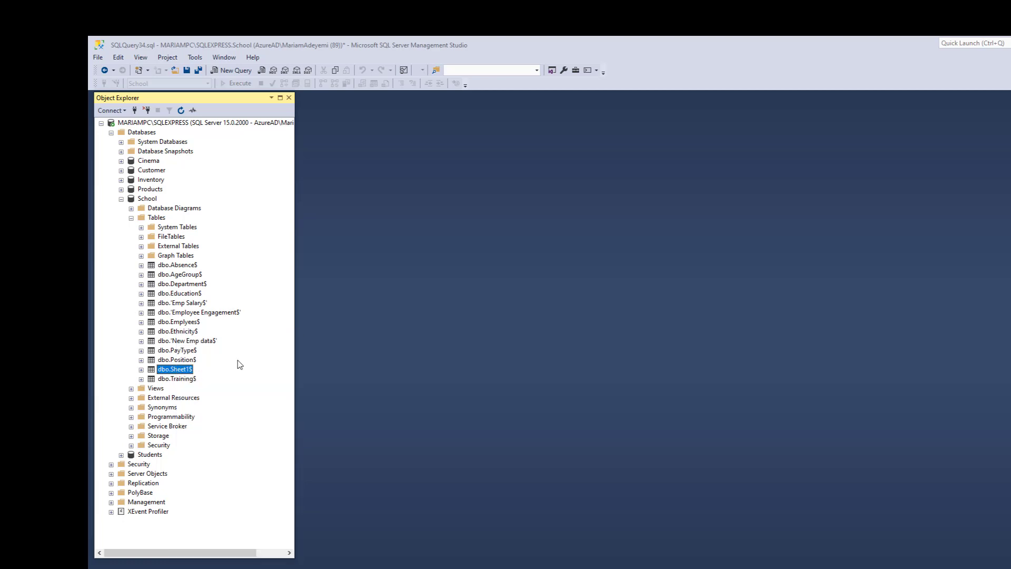
scroll(625, 438, "down", 3)
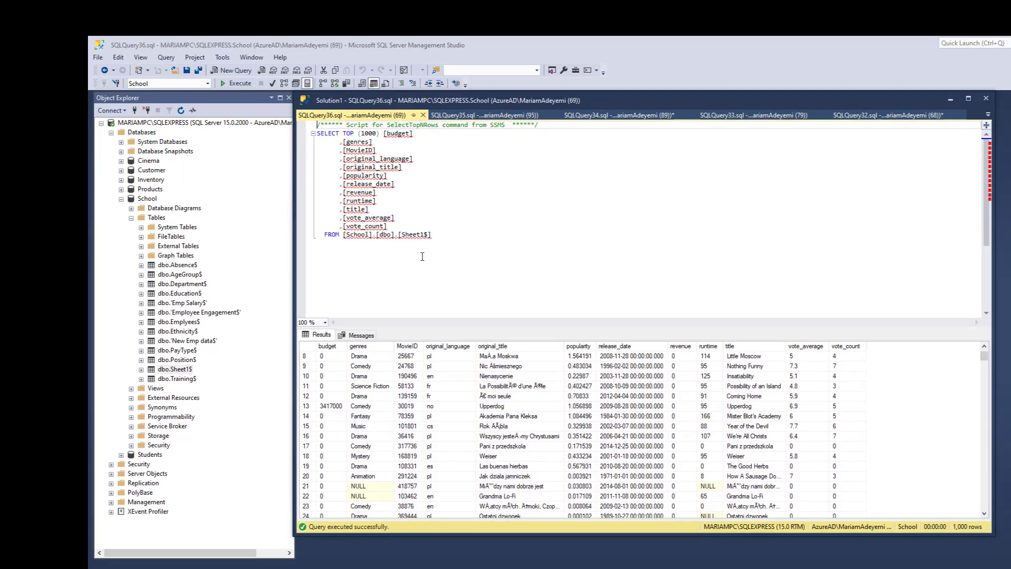
scroll(685, 384, "down", 4)
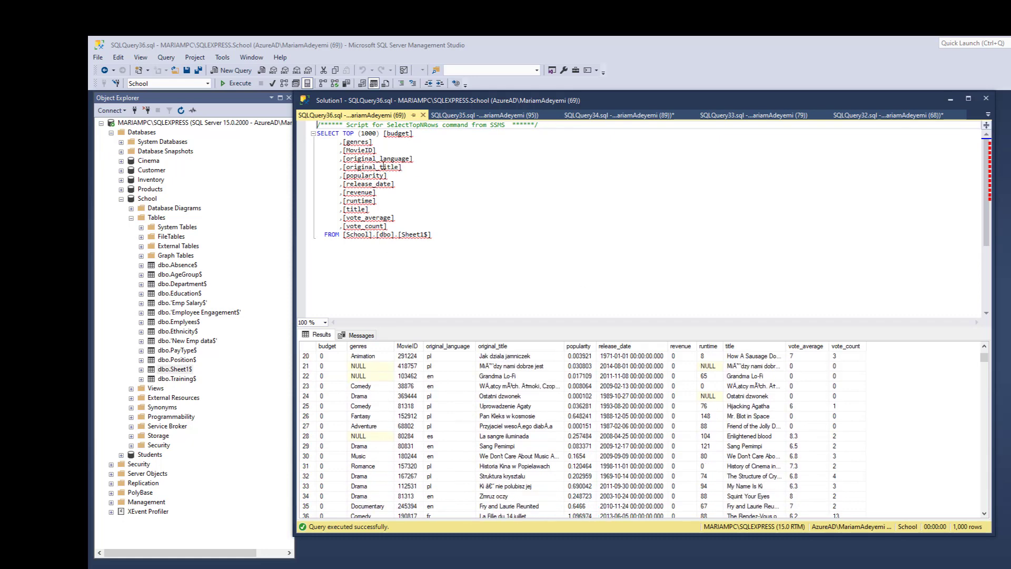
scroll(688, 476, "up", 6)
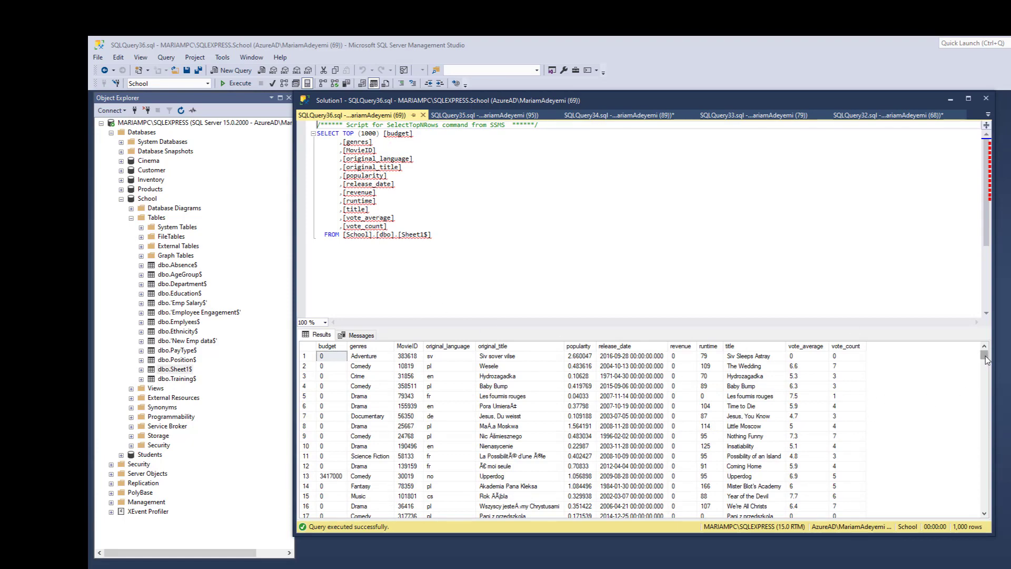
mouse_move(985, 355)
left_mouse_down()
mouse_move(984, 474)
mouse_move(984, 355)
left_mouse_up()
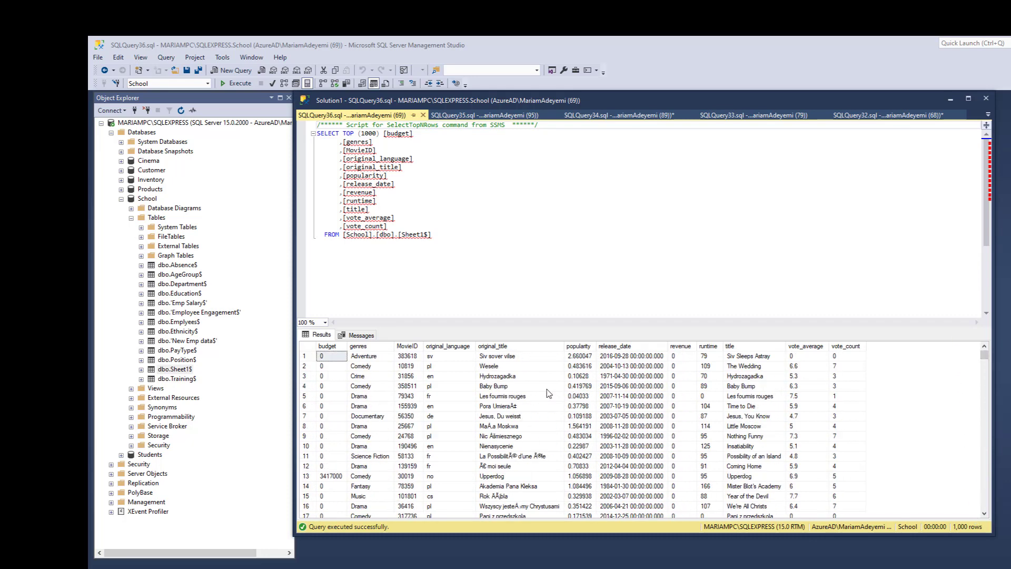